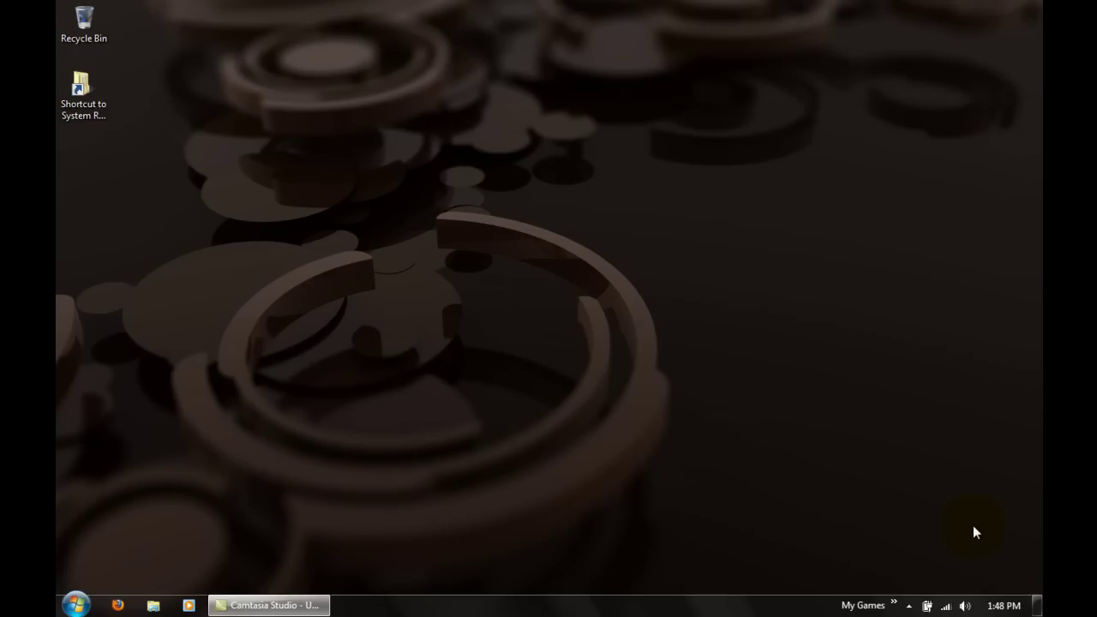
Open Computer and browse into the Windows folder on Local Disk (C:)
click(761, 481)
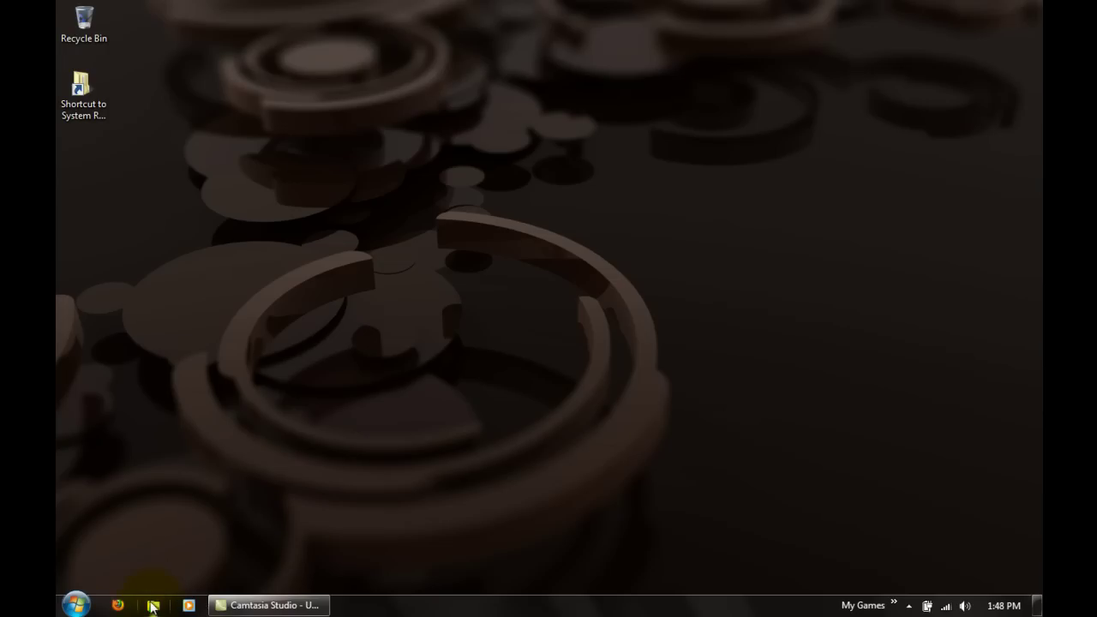
click(76, 604)
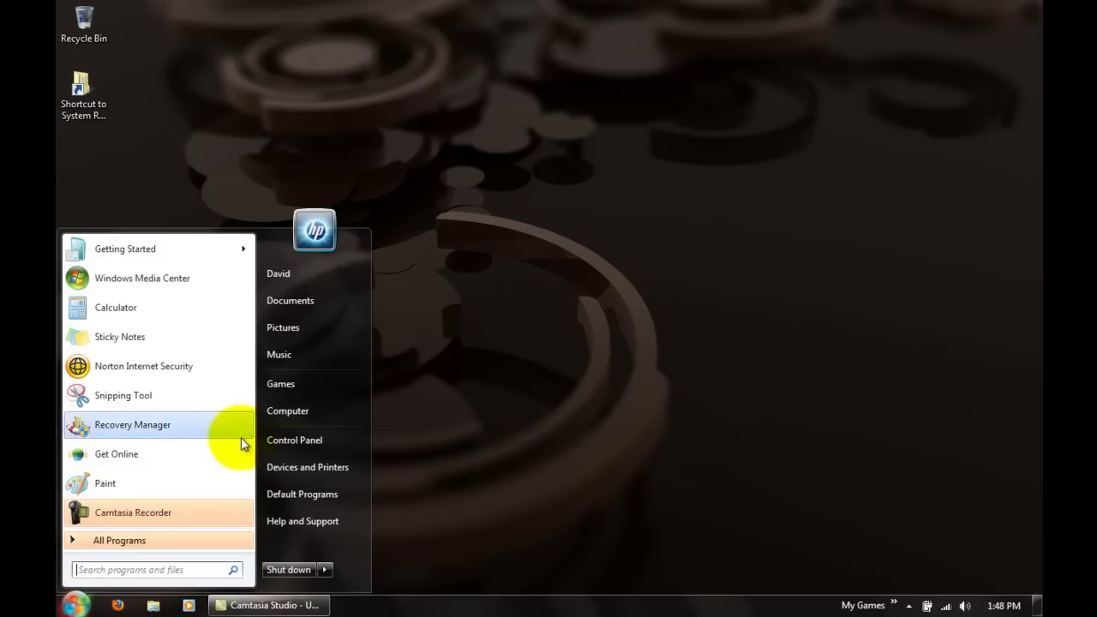
click(335, 411)
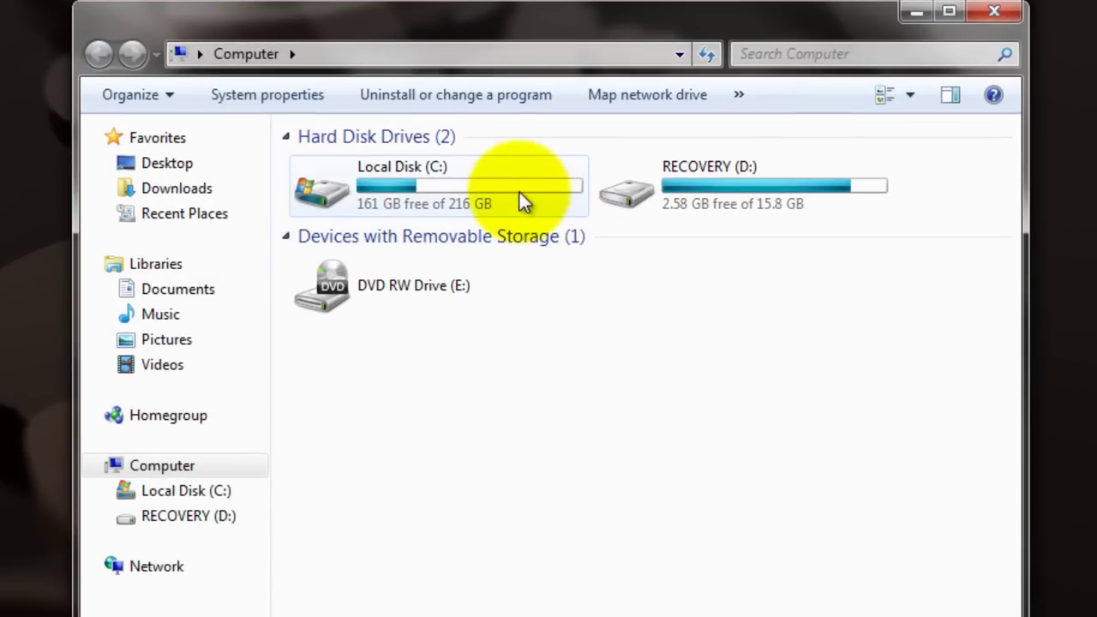
double_click(520, 192)
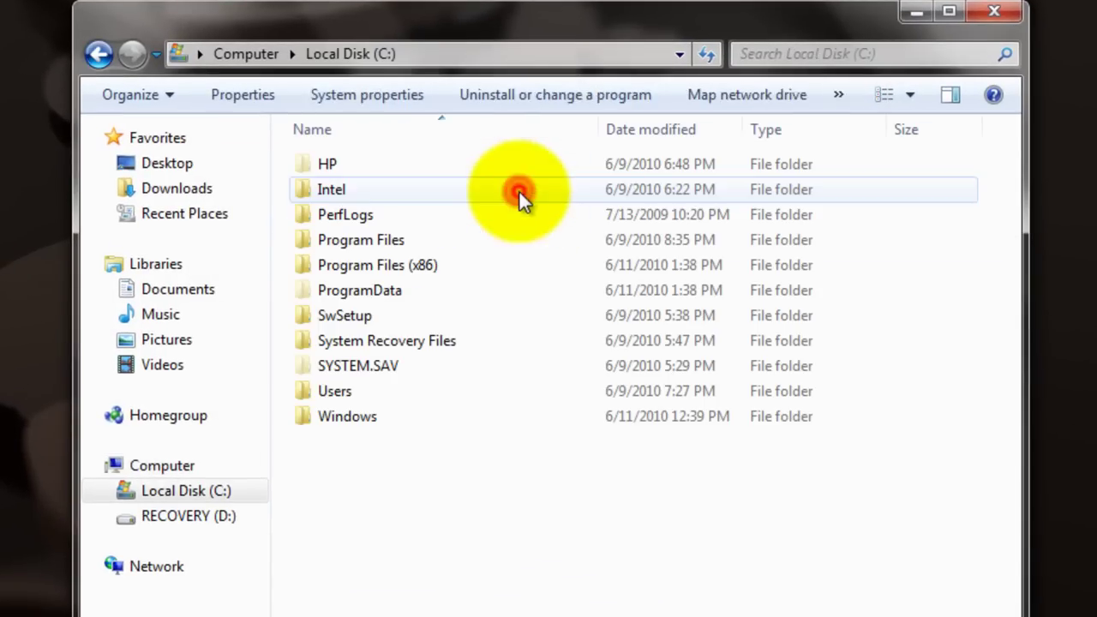
double_click(432, 413)
Open the System32 folder, jumping to it by typing 'sys'
click(443, 385)
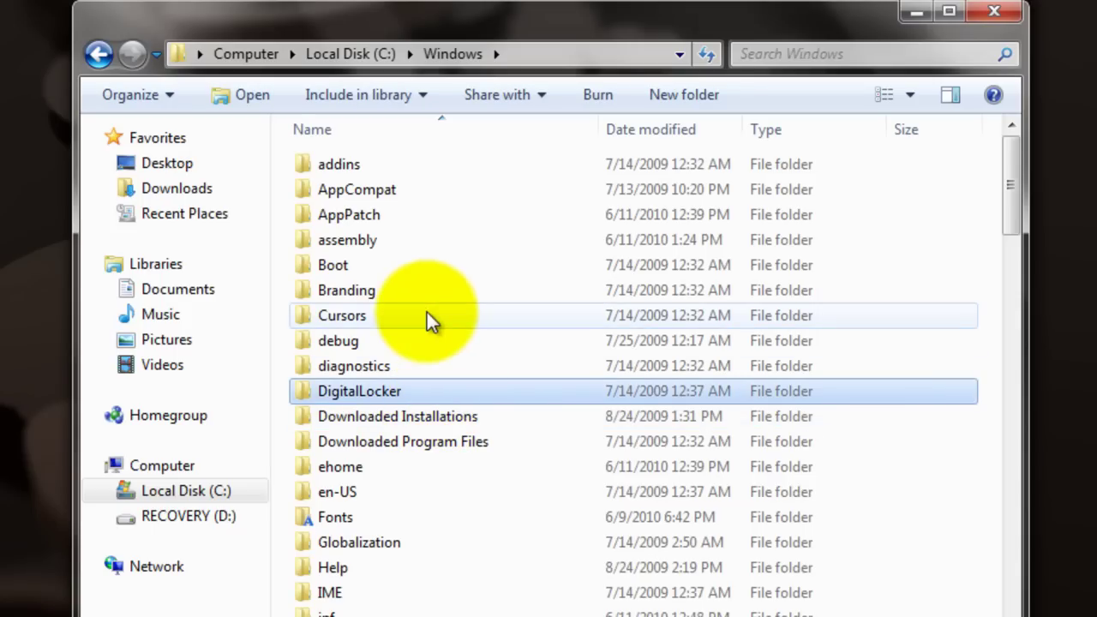
mouse_move(427, 314)
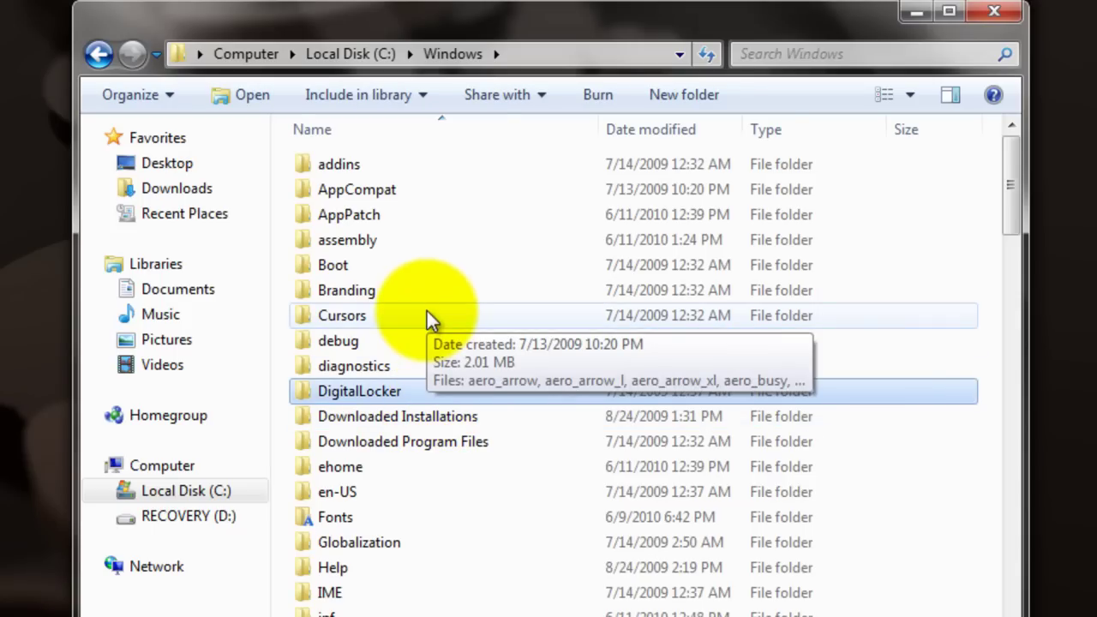
key(s)
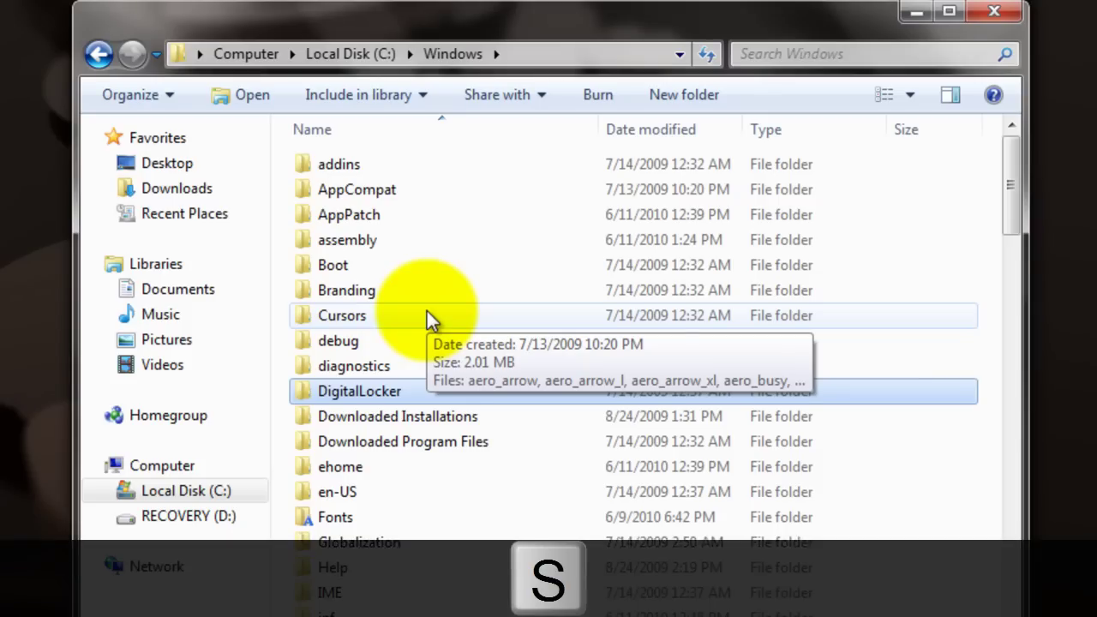
key(y)
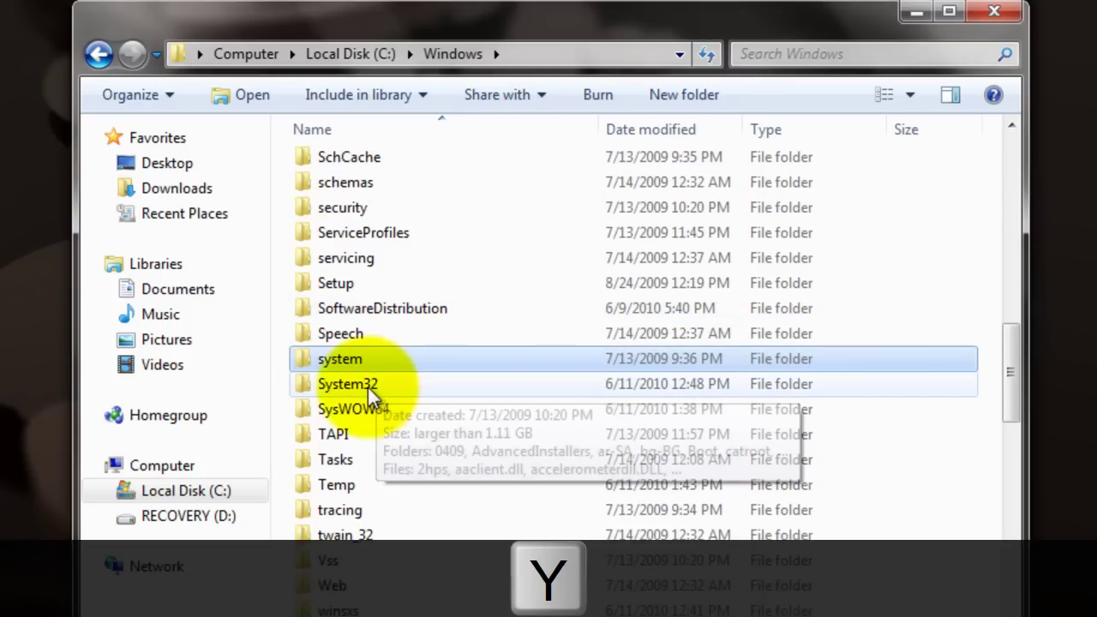
key(s)
double_click(413, 388)
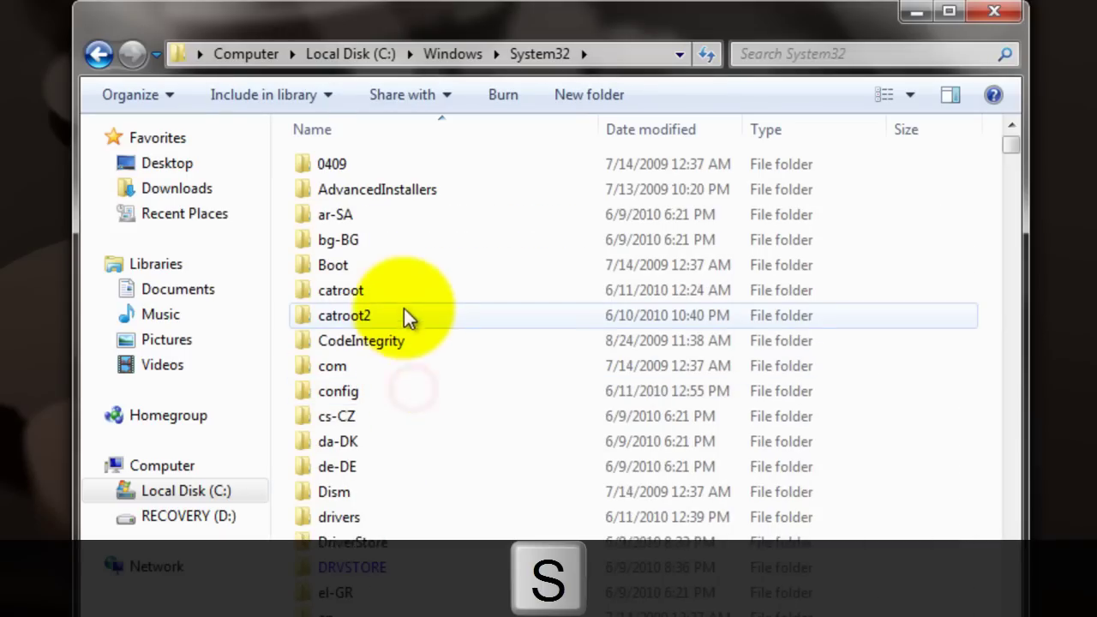
Open drivers, then etc, and select the hosts file
click(417, 316)
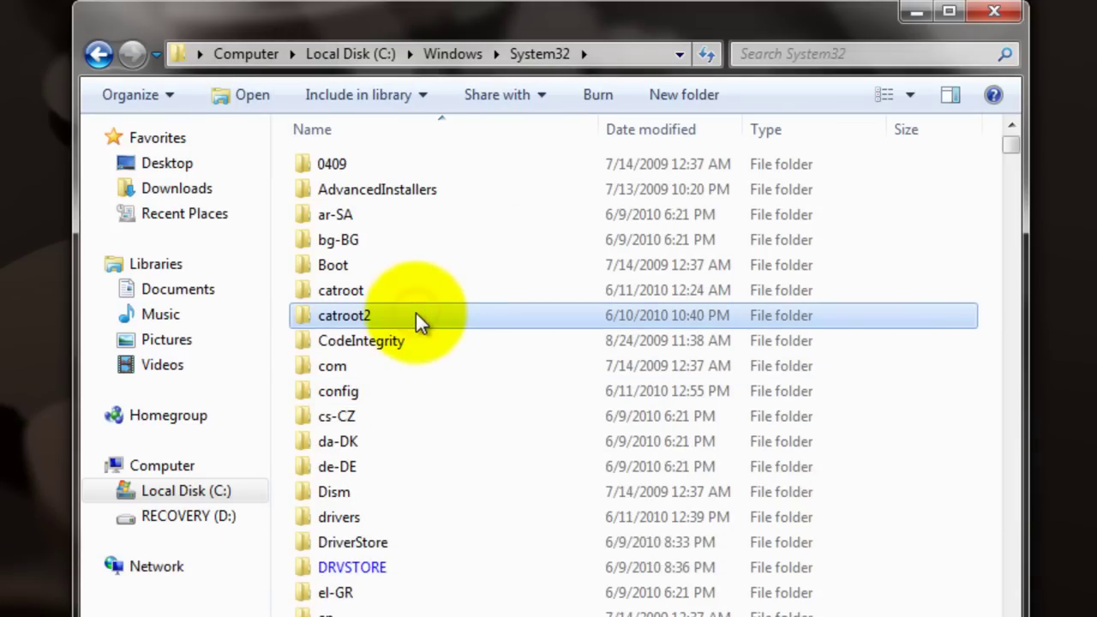
click(397, 514)
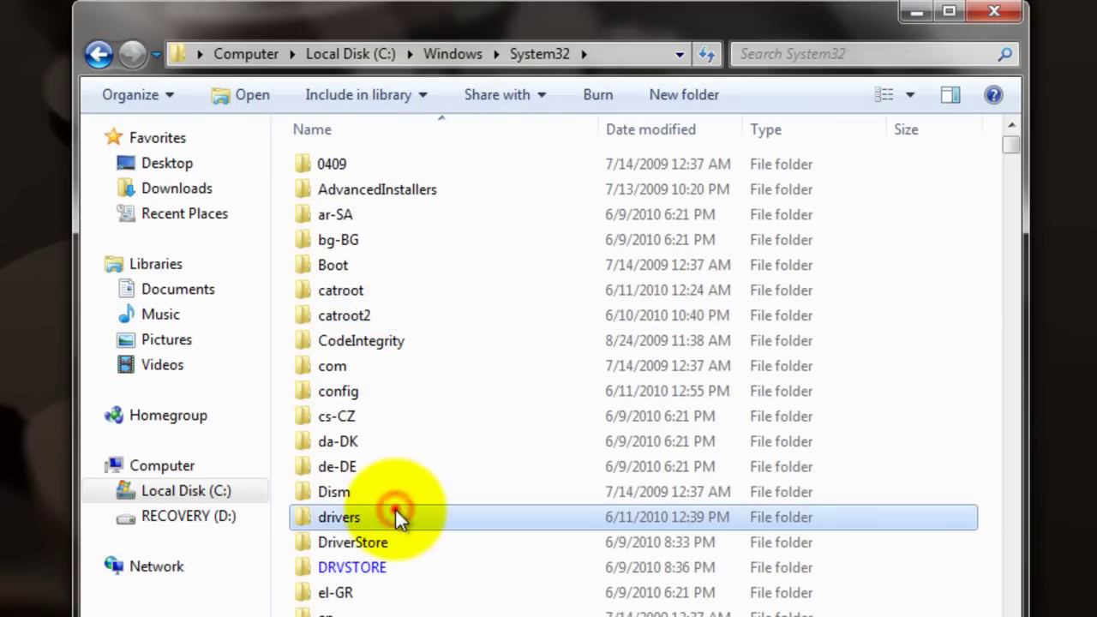
double_click(397, 515)
key(y)
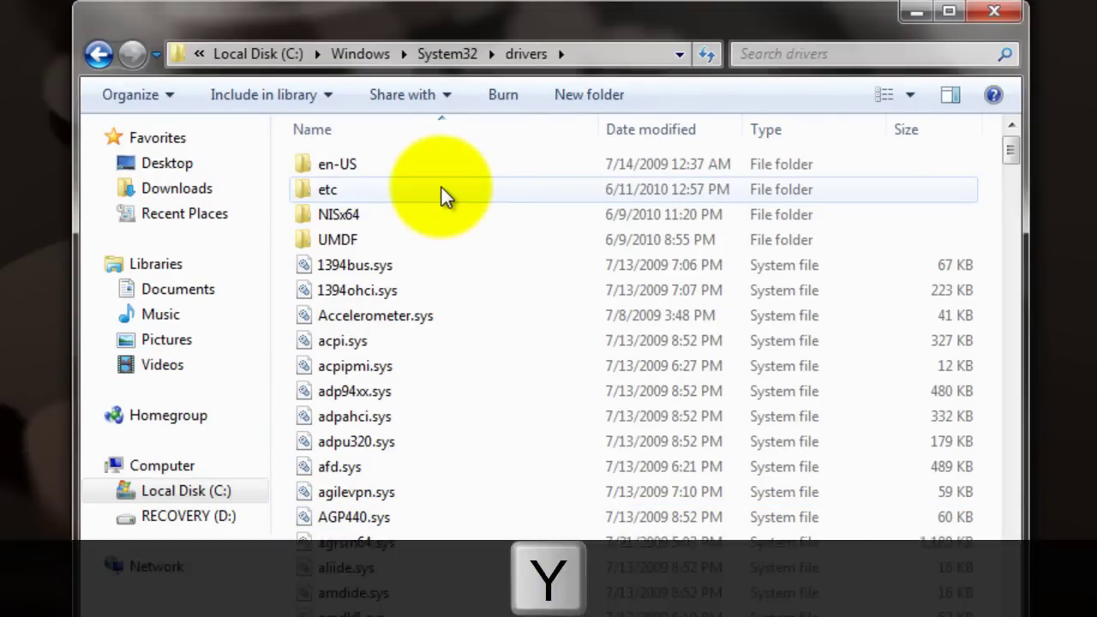
double_click(441, 189)
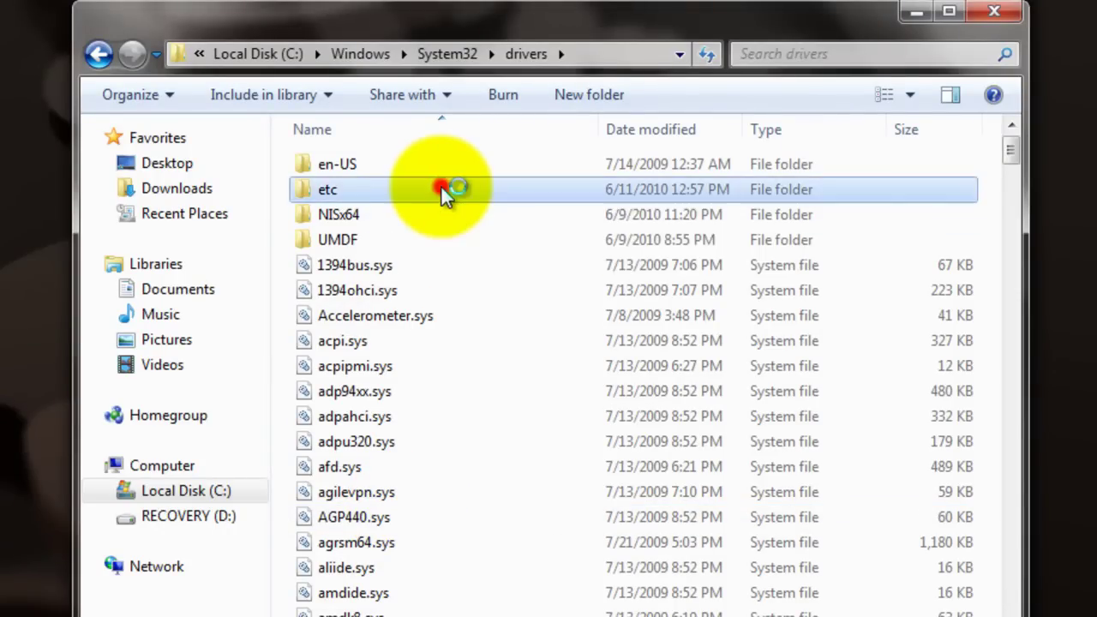
click(415, 163)
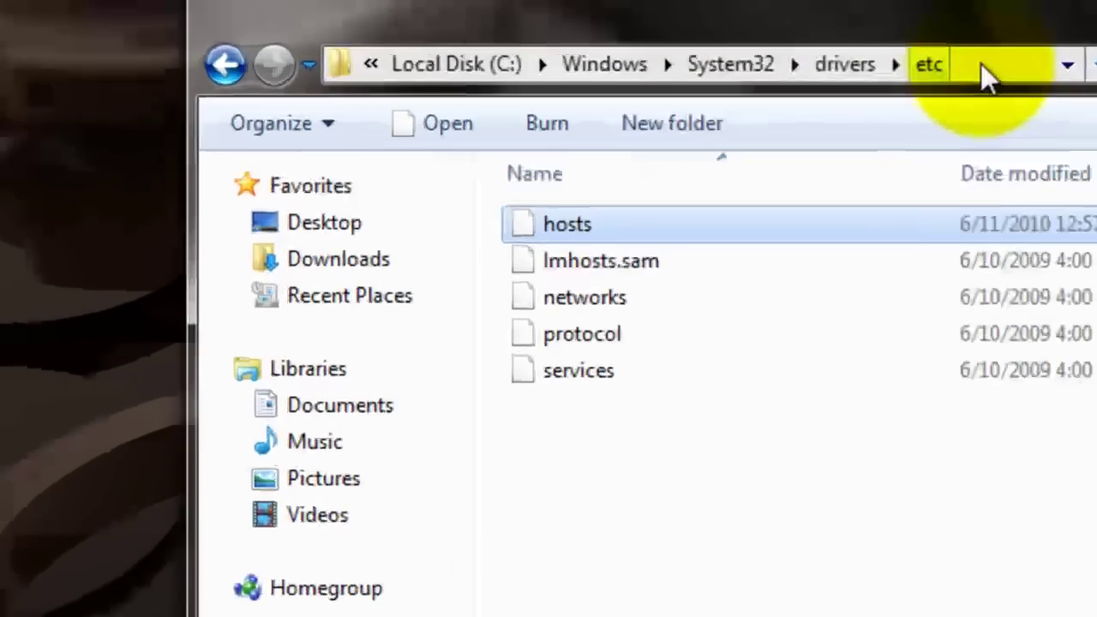
Check the etc folder's full path and copy the hosts file
click(836, 18)
click(1068, 498)
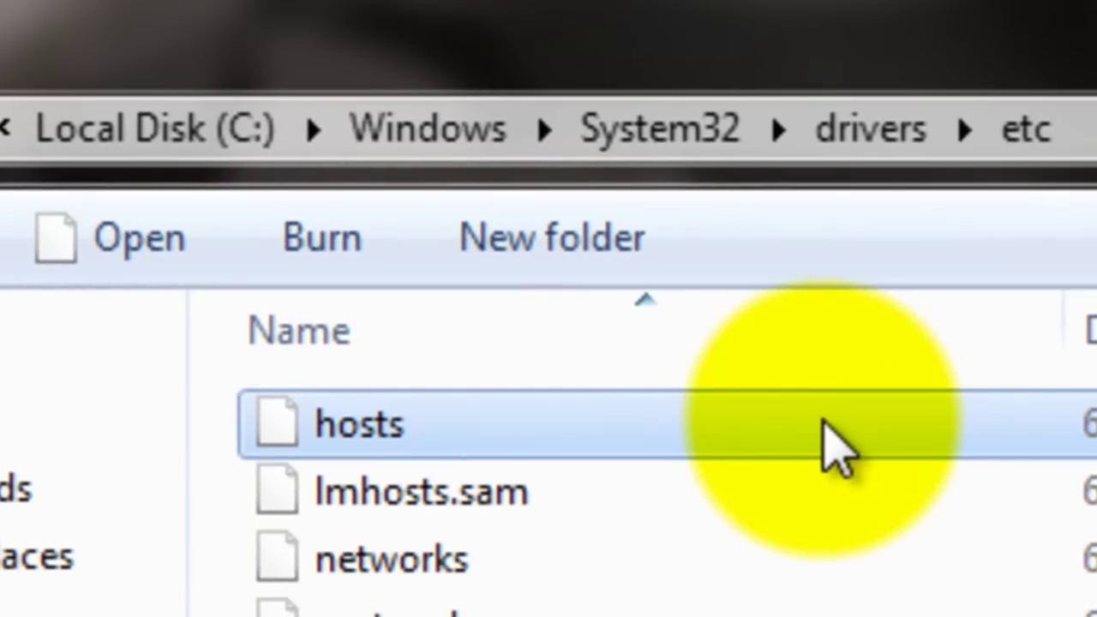
click(822, 421)
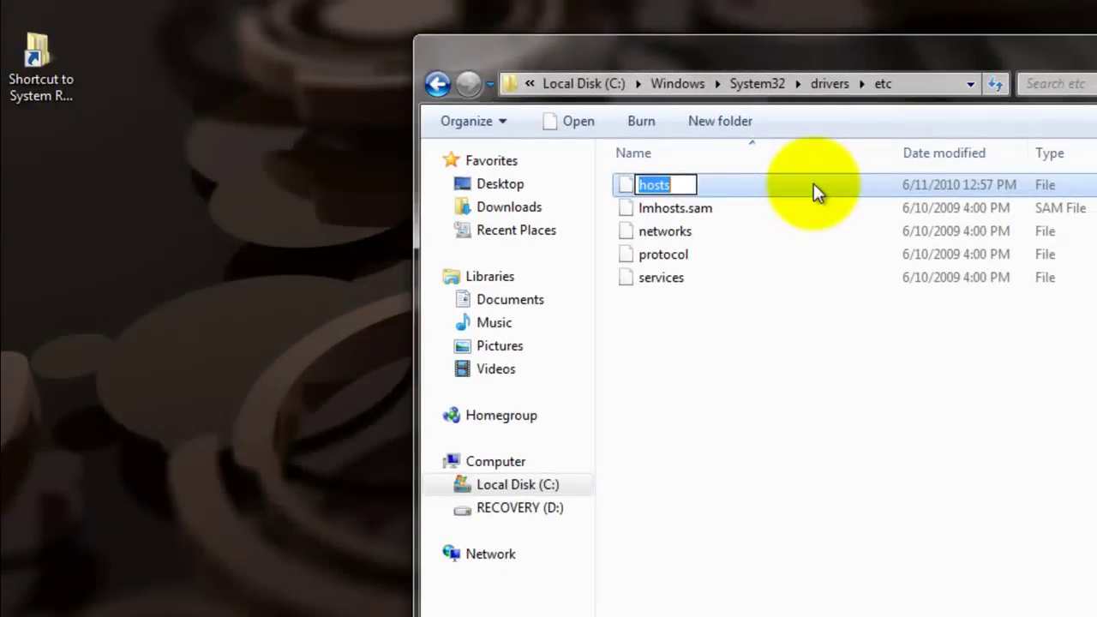
click(823, 422)
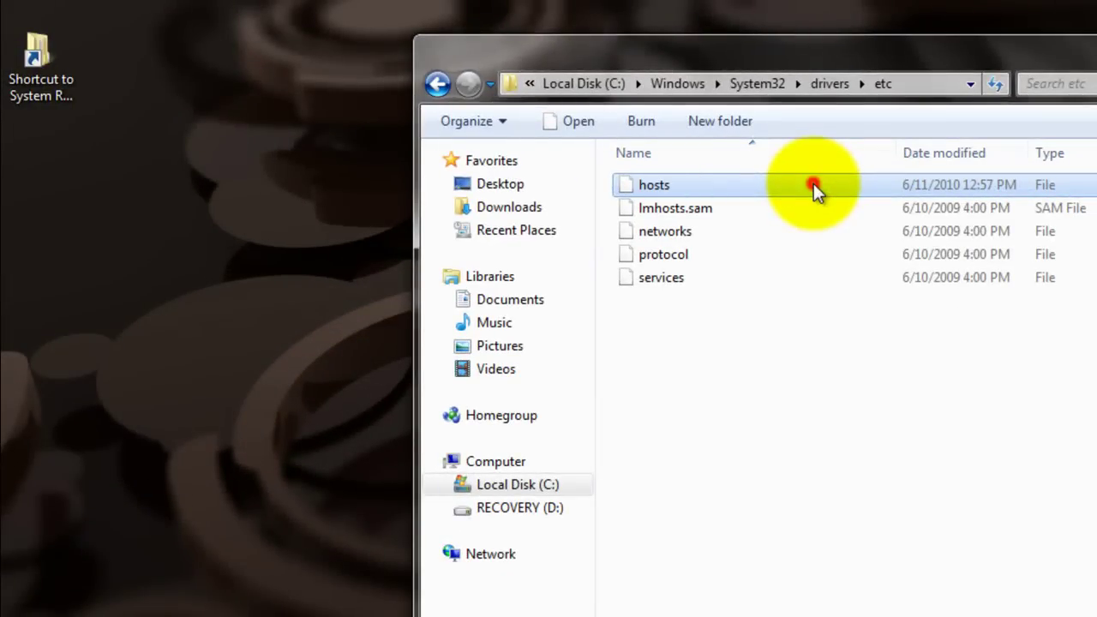
key(ctrl+c)
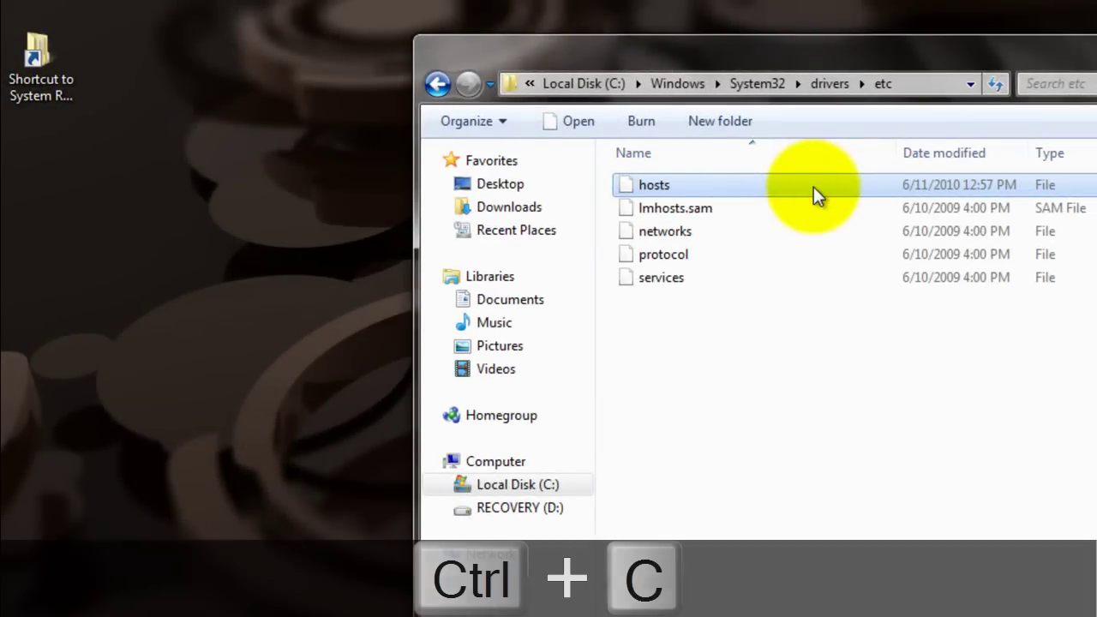
Paste the hosts copy onto the desktop, move it into place, and select it
click(73, 287)
key(ctrl+v)
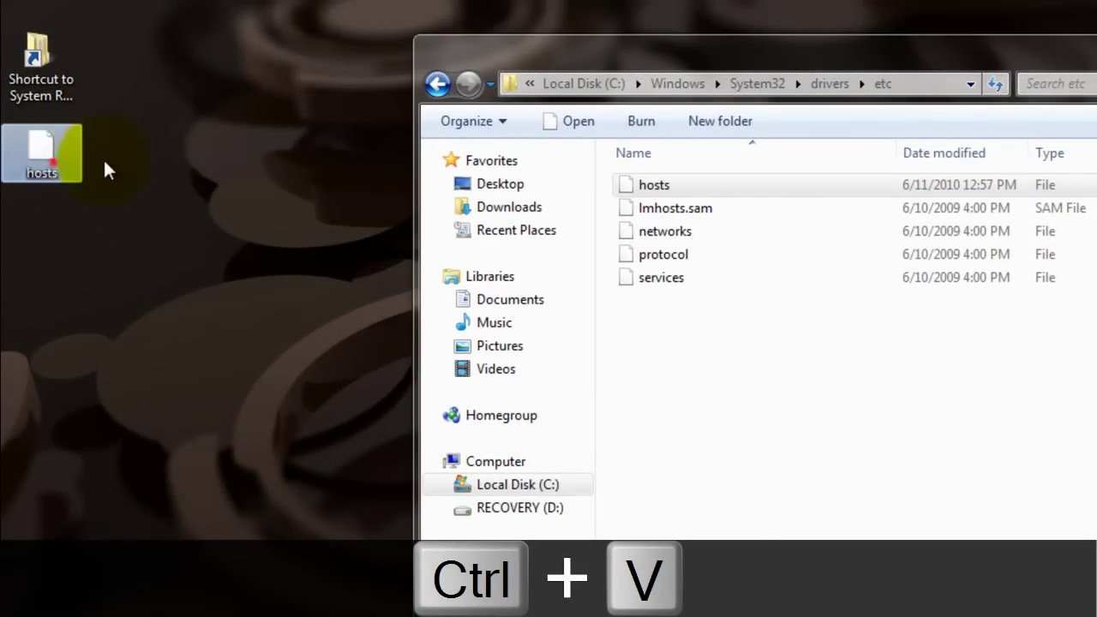
drag(53, 161, 302, 163)
click(260, 301)
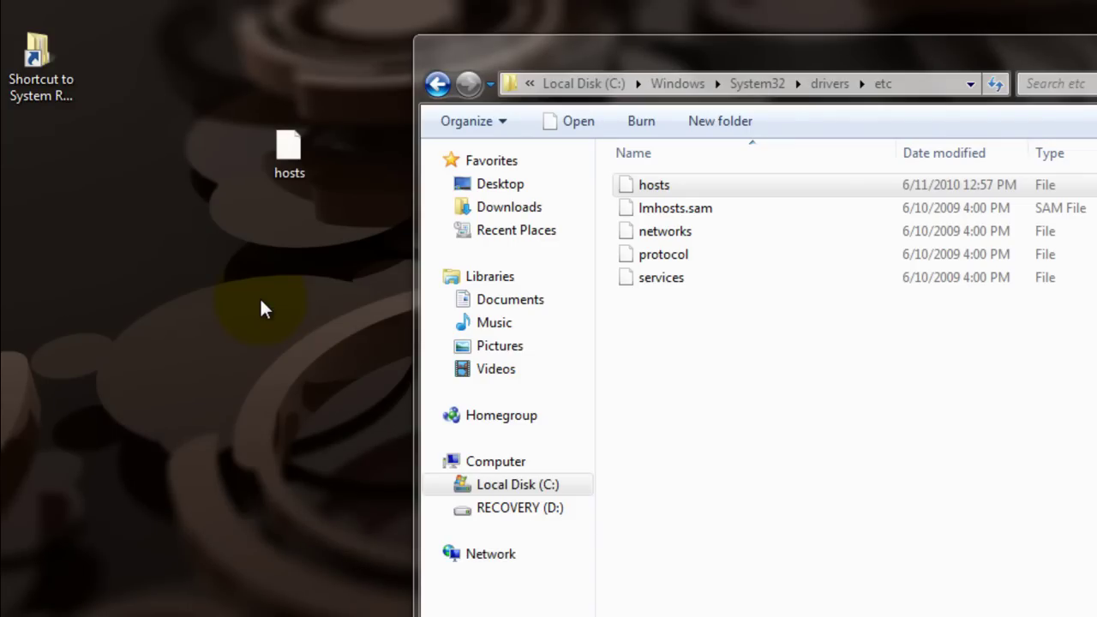
click(282, 147)
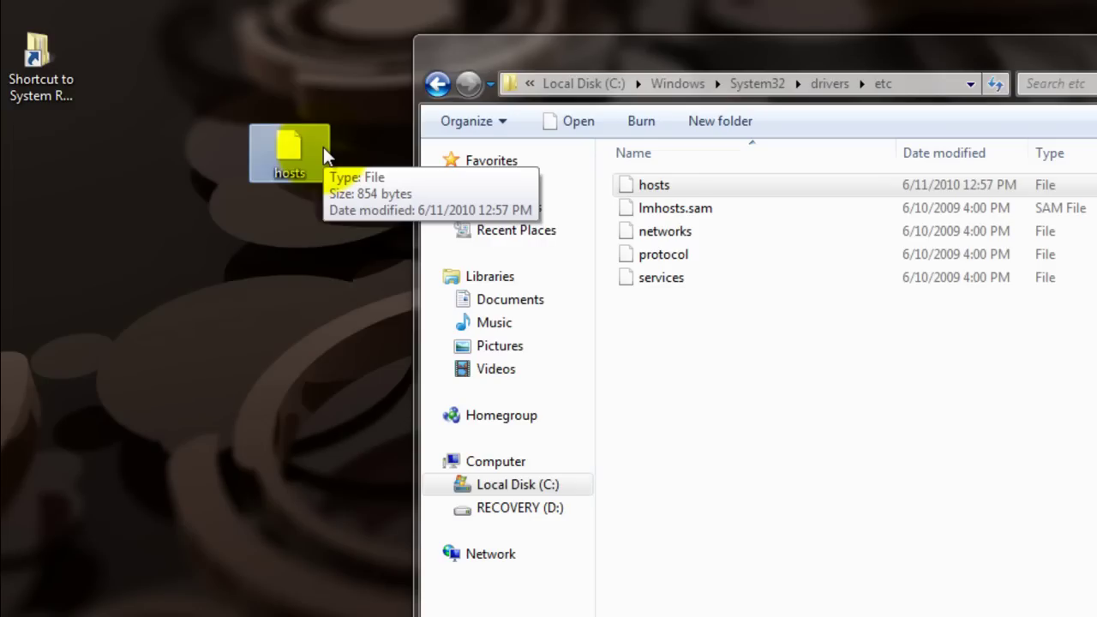
Open the desktop hosts copy in WordPad and verify its last line reads 127.0.0.1 activate.adobe.com
double_click(323, 146)
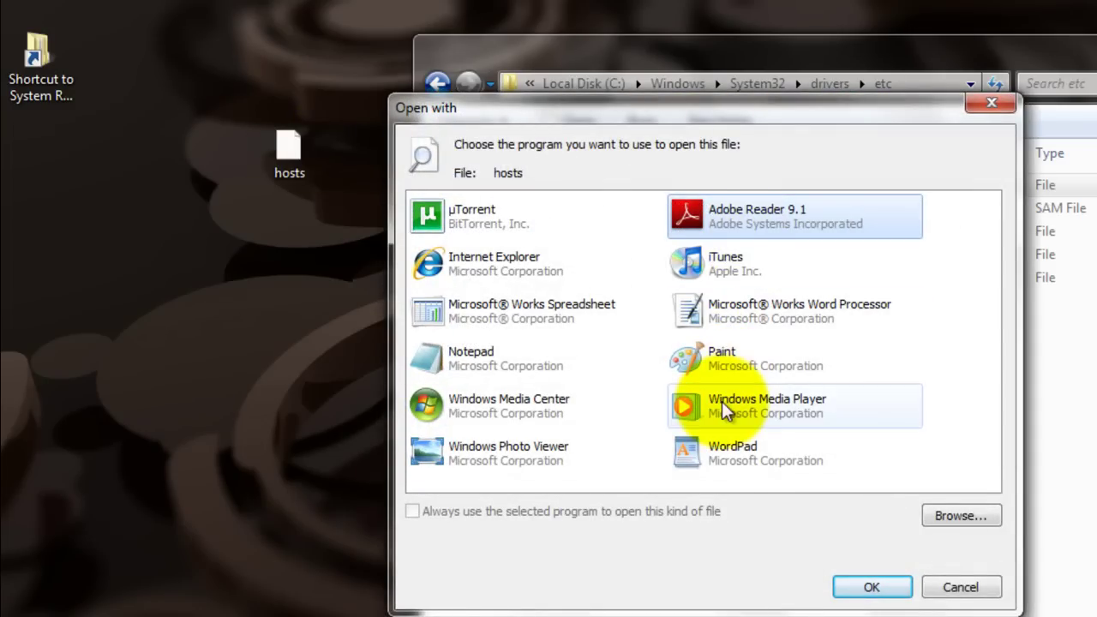
double_click(722, 446)
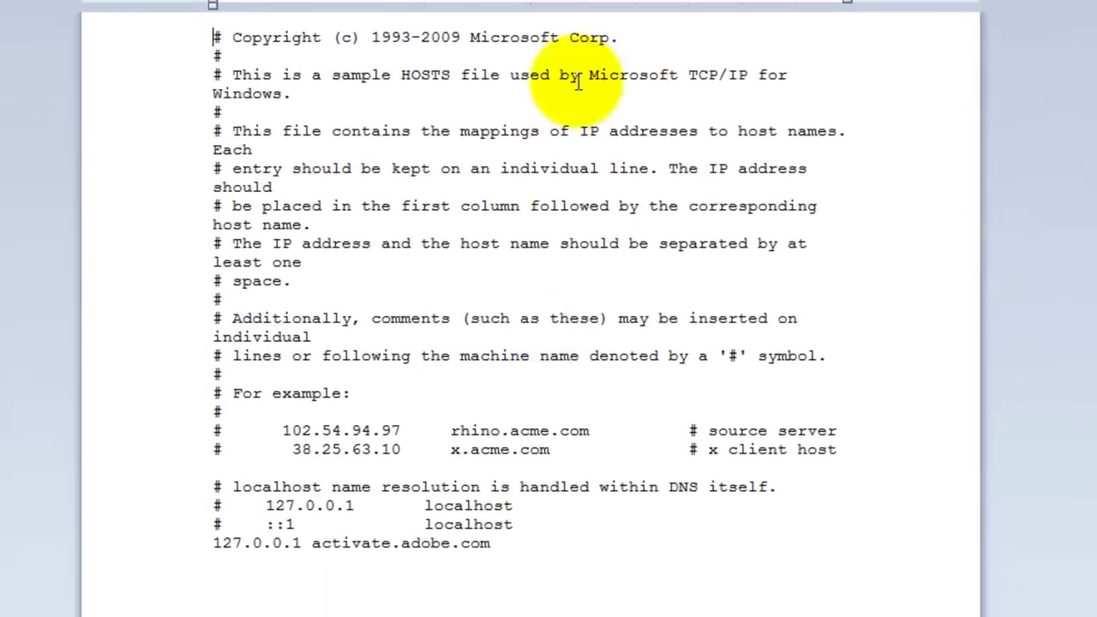
click(515, 544)
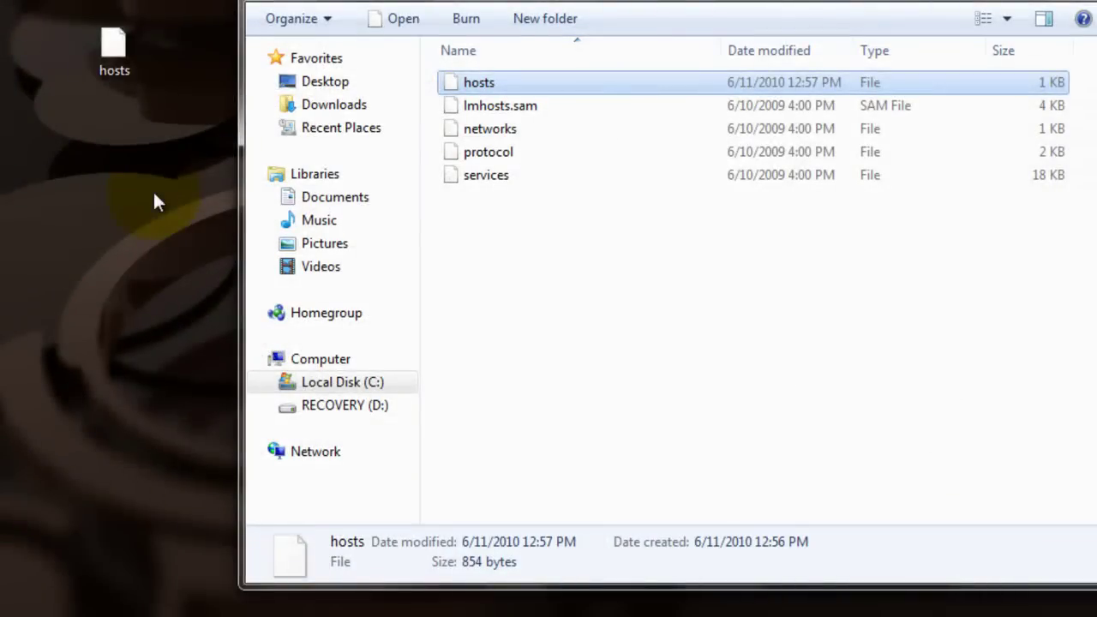
double_click(116, 45)
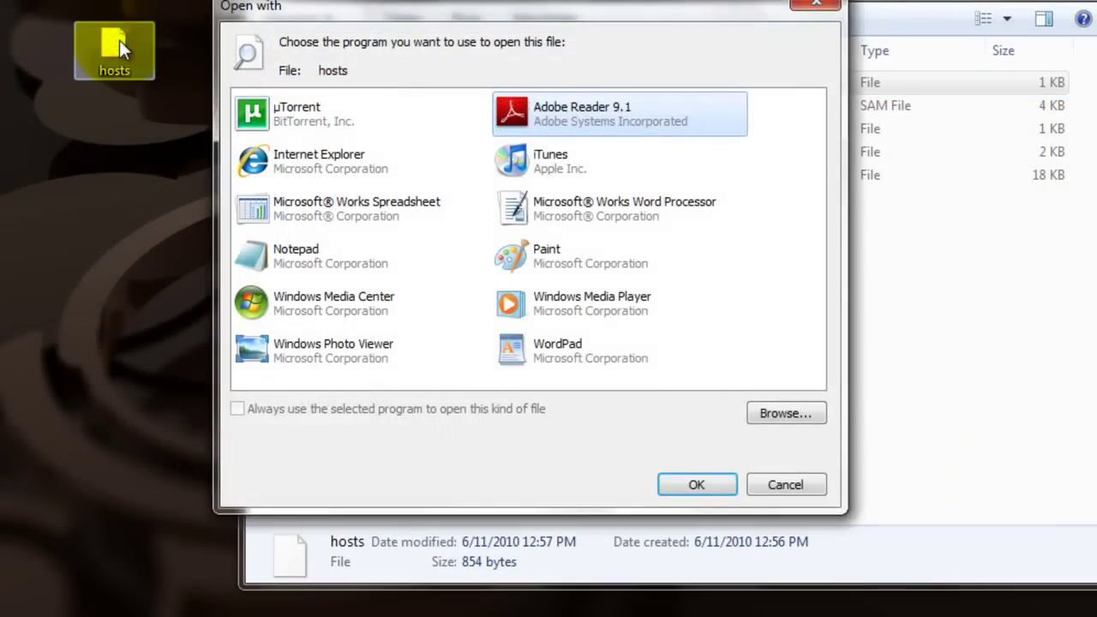
double_click(644, 360)
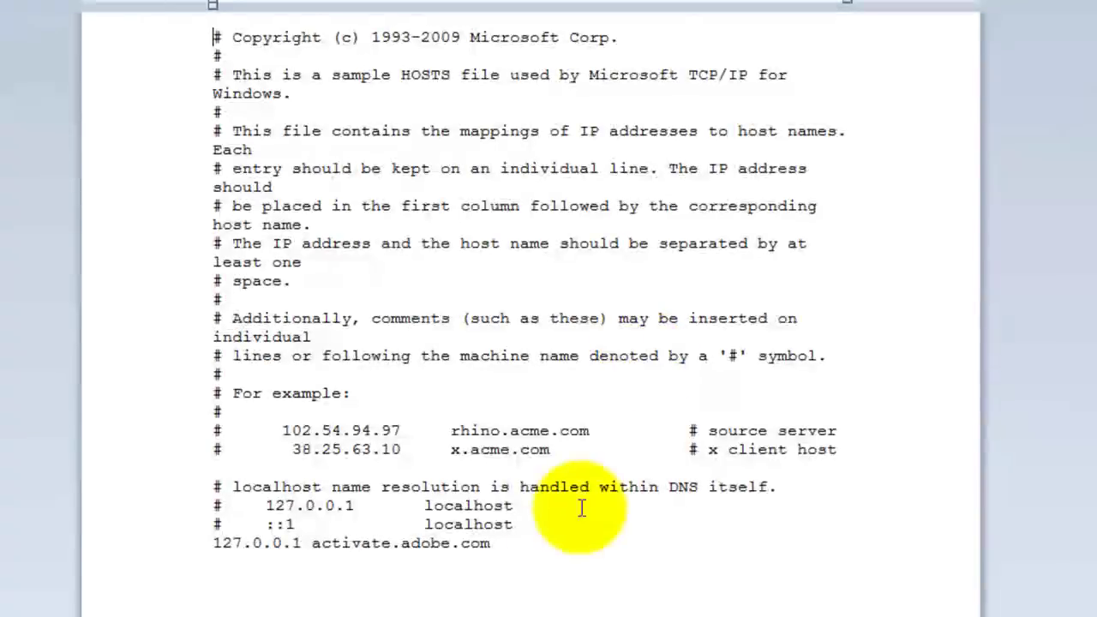
click(524, 555)
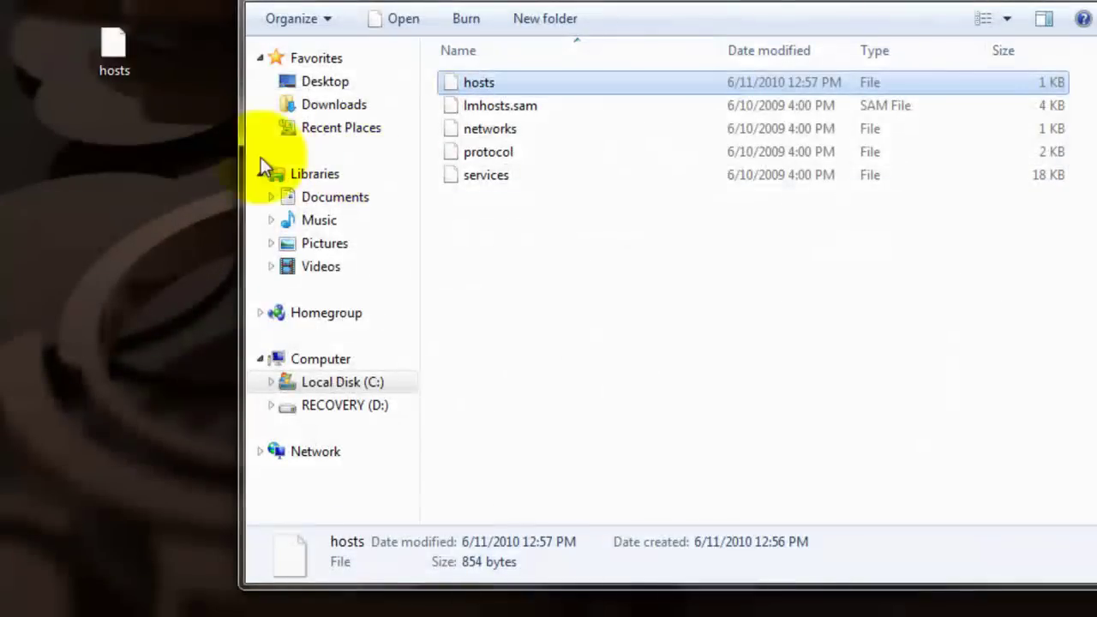
Return to the desktop hosts copy and select the existing hosts file in etc
click(123, 67)
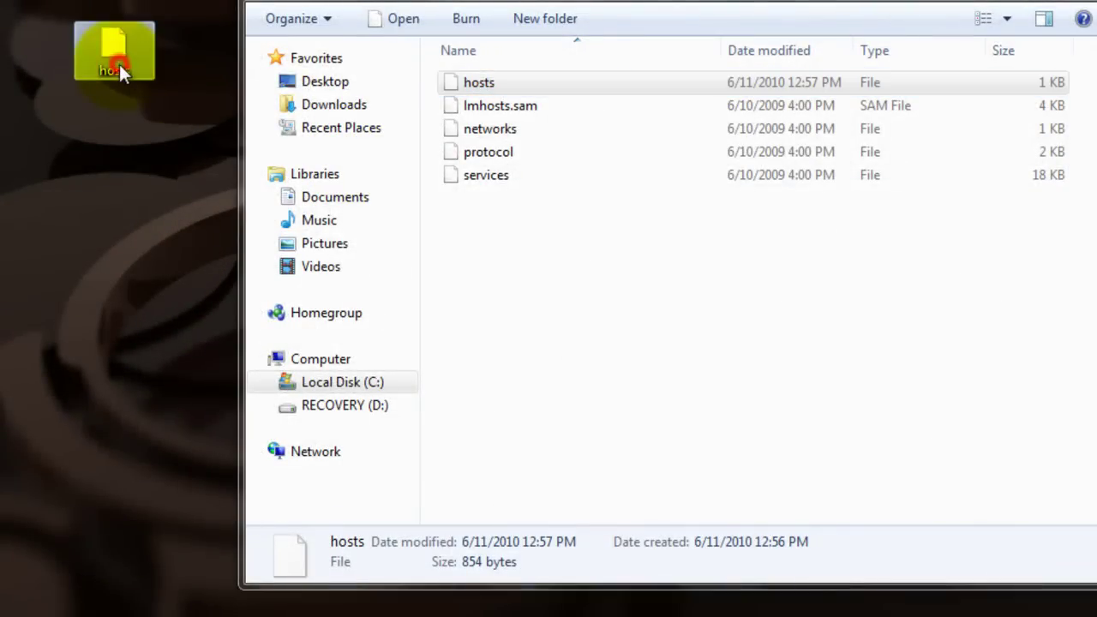
click(577, 125)
click(514, 81)
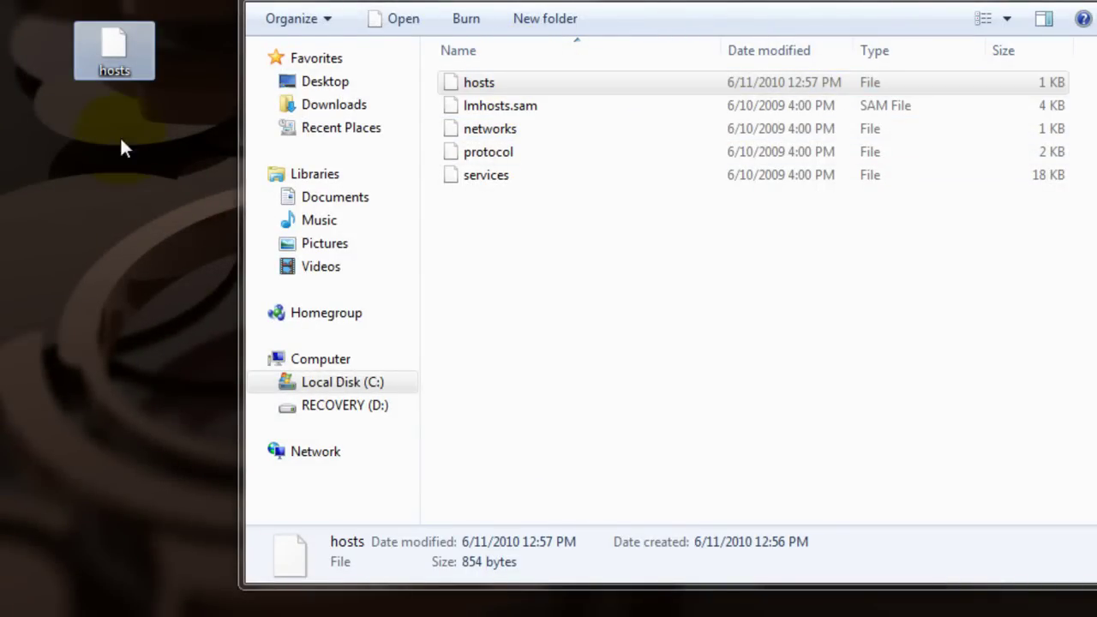
Drag the desktop hosts copy into etc, replace the original, and grant administrator permission
drag(122, 43, 83, 171)
drag(187, 214, 651, 330)
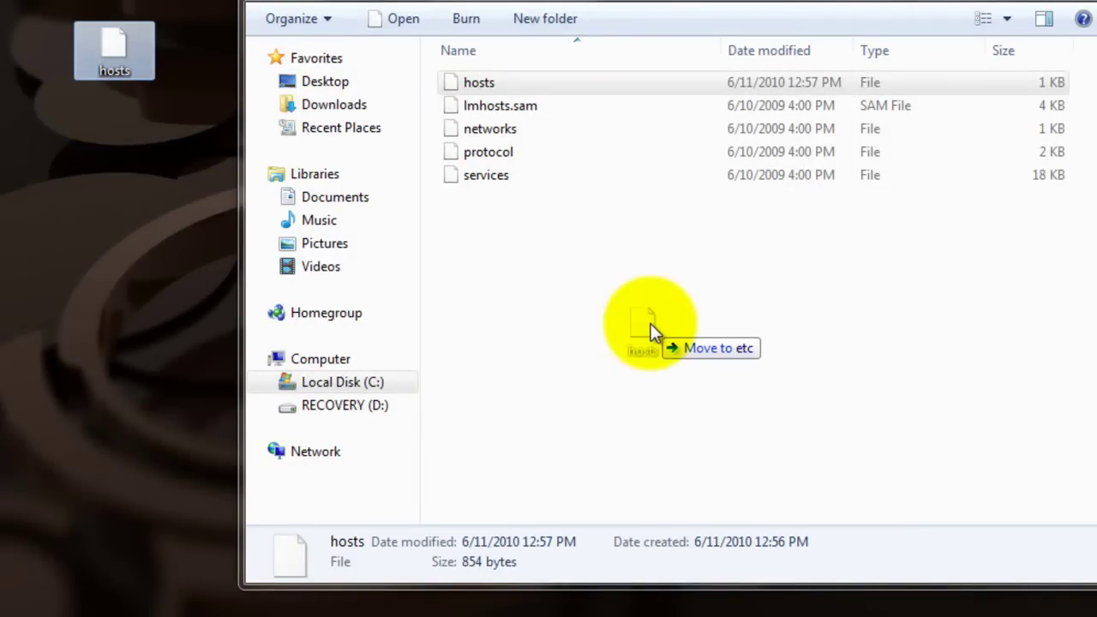
drag(650, 326, 650, 328)
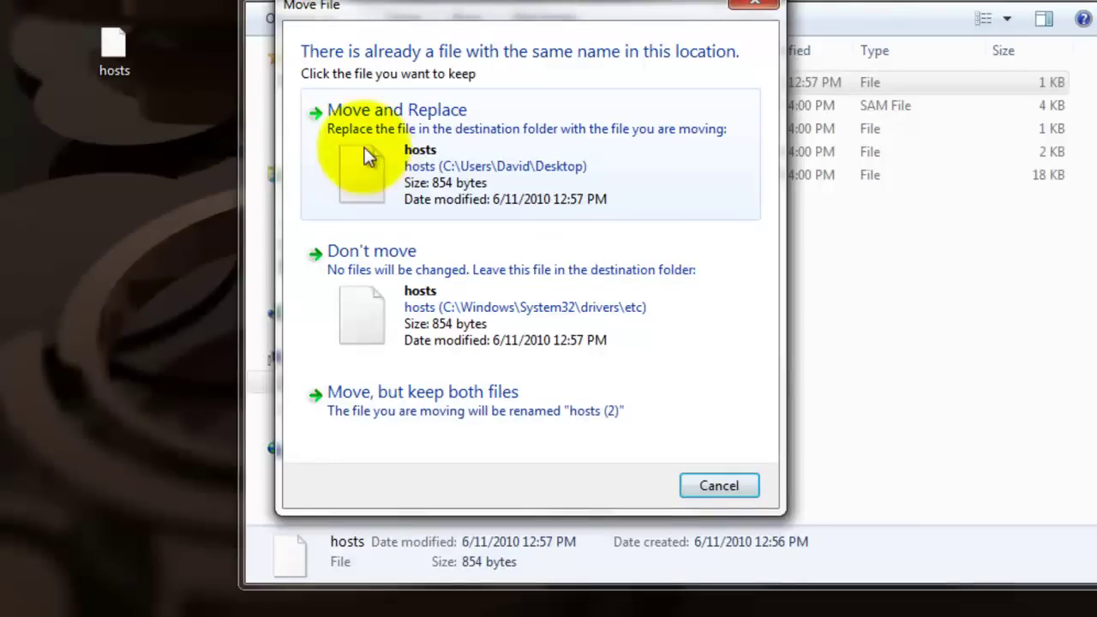
click(472, 136)
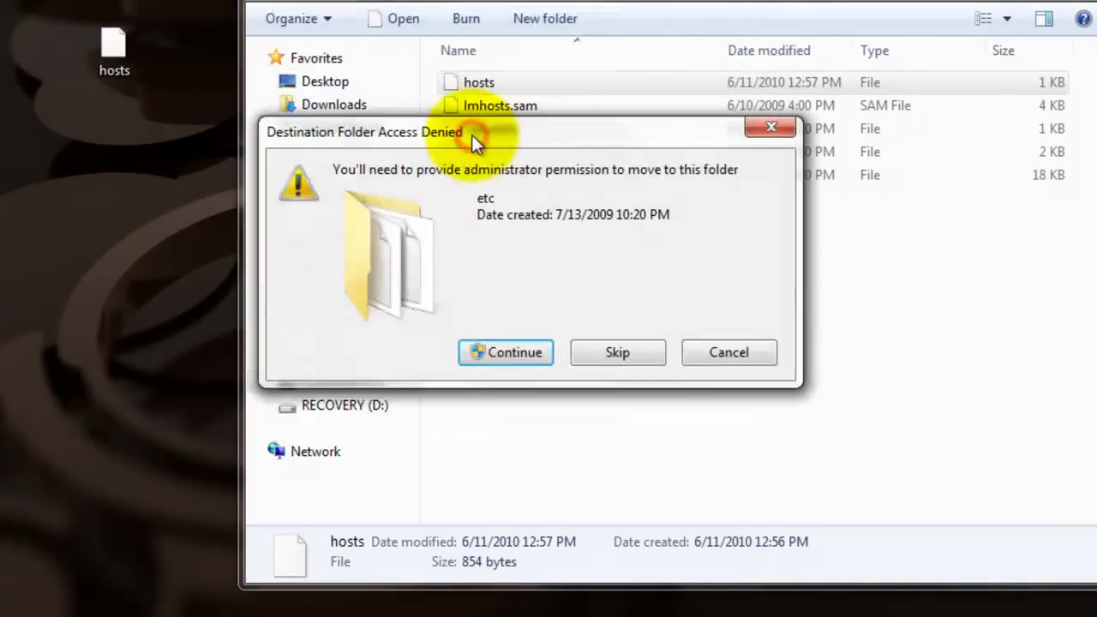
click(520, 347)
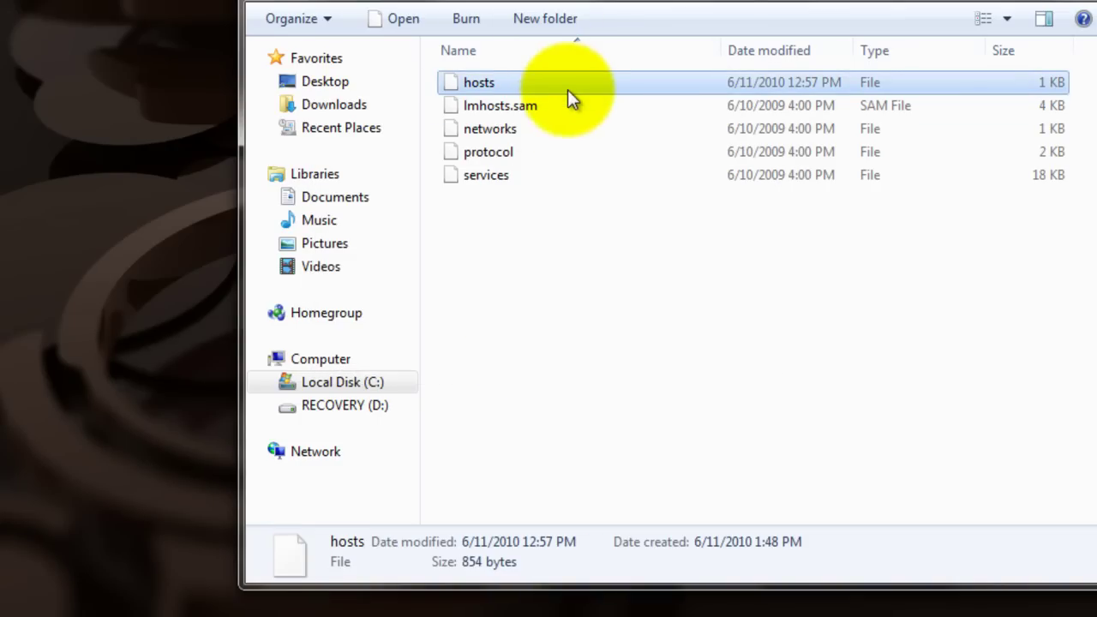
Open the moved hosts file in WordPad and check for the 127.0.0.1 activate.adobe.com line
double_click(570, 82)
double_click(632, 346)
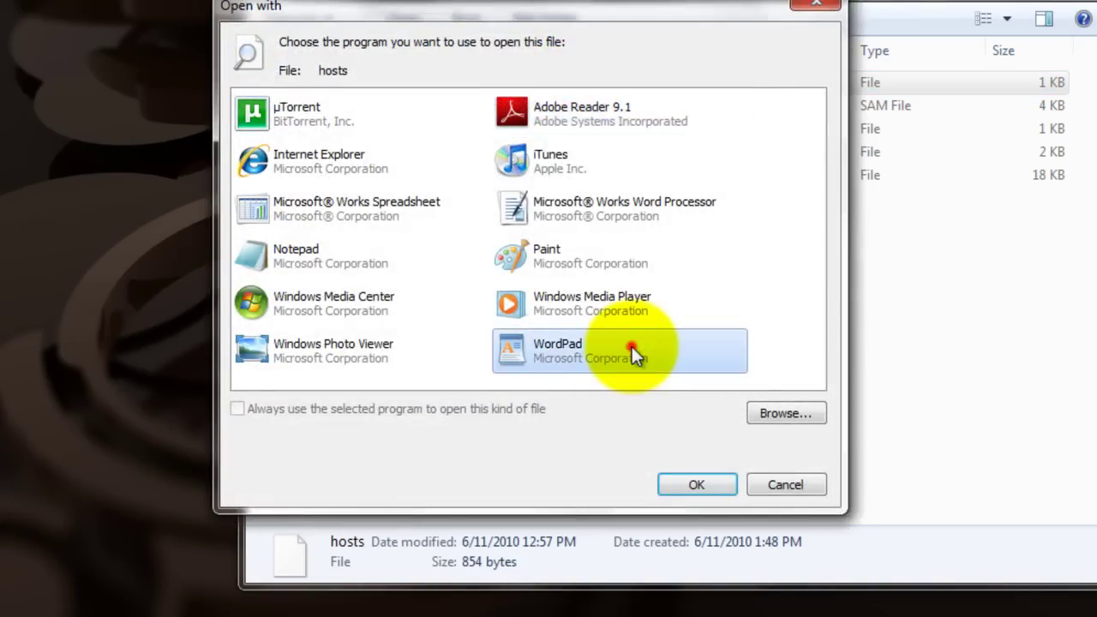
click(520, 543)
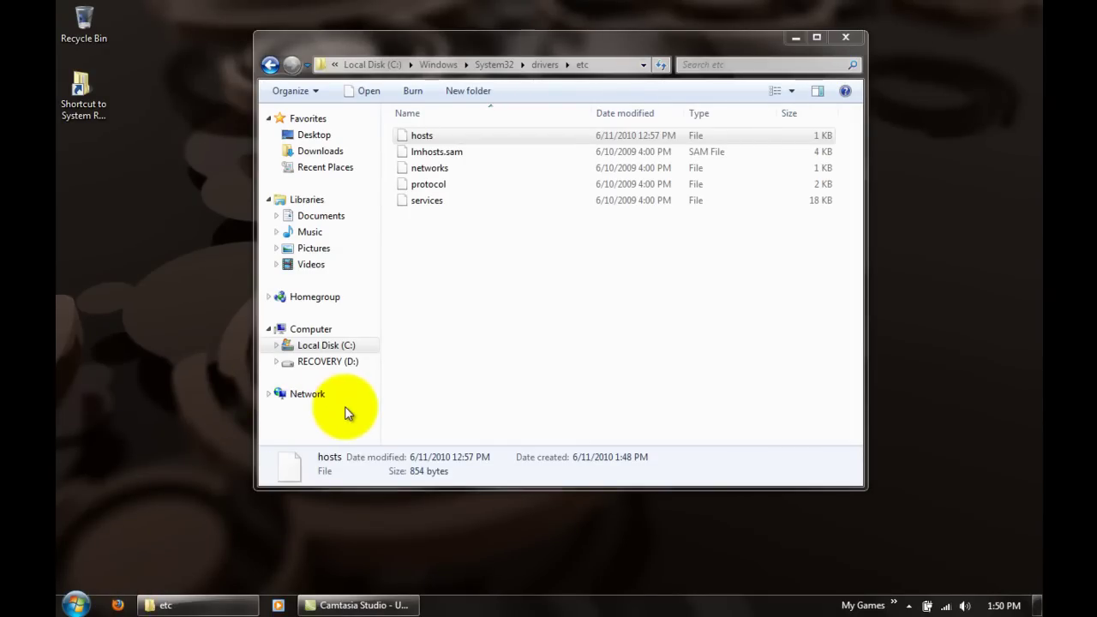
Deselect hosts, shift the etc window slightly right, and close it
click(548, 275)
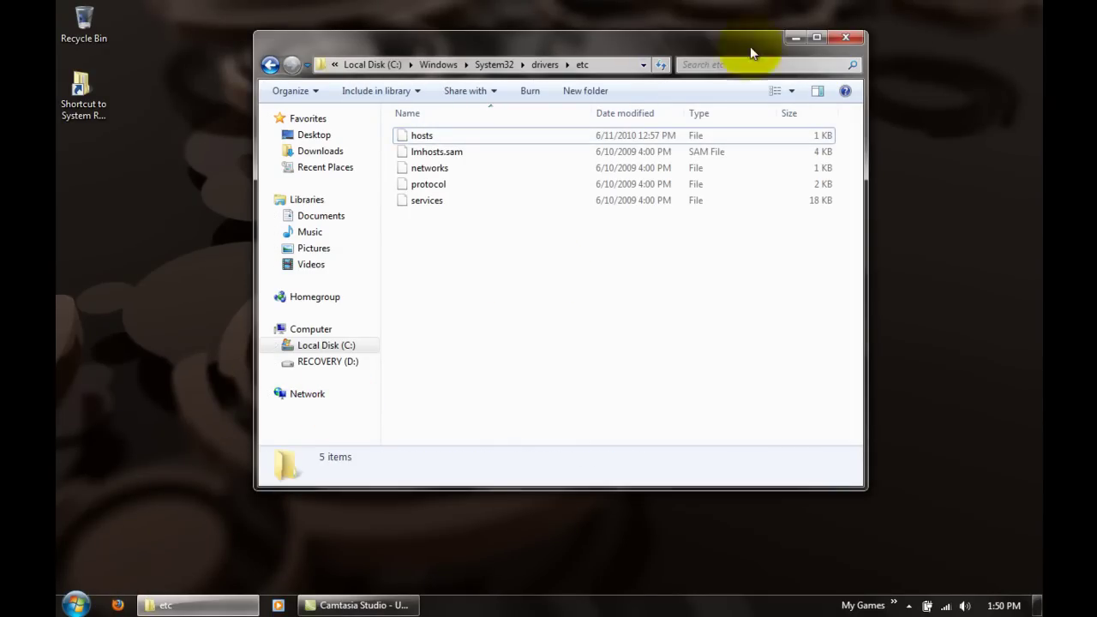
drag(745, 49, 802, 58)
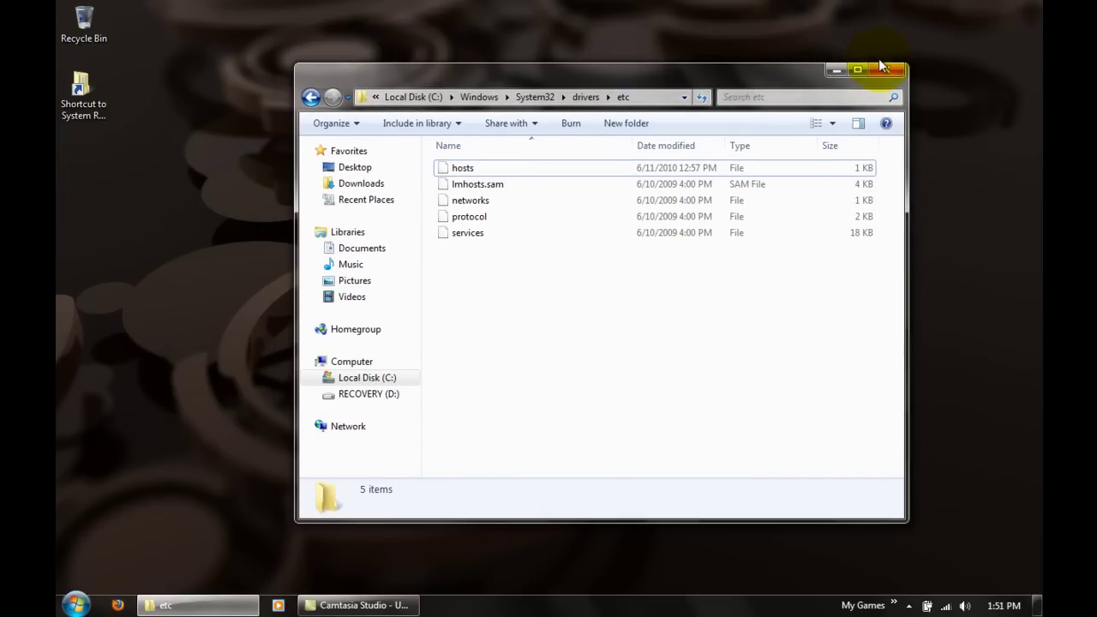
click(880, 69)
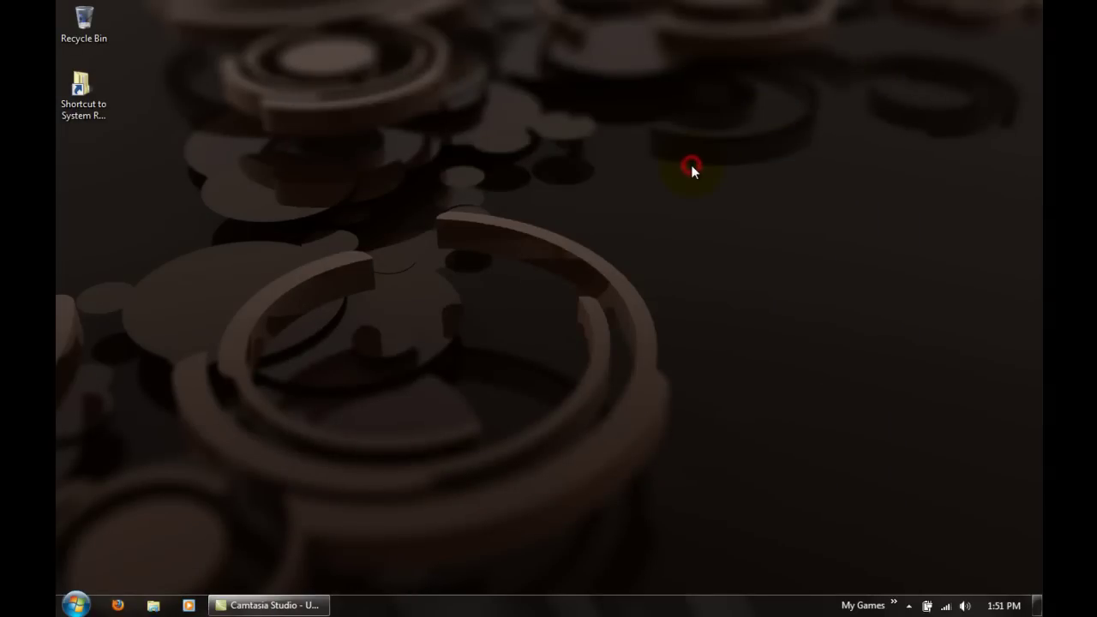